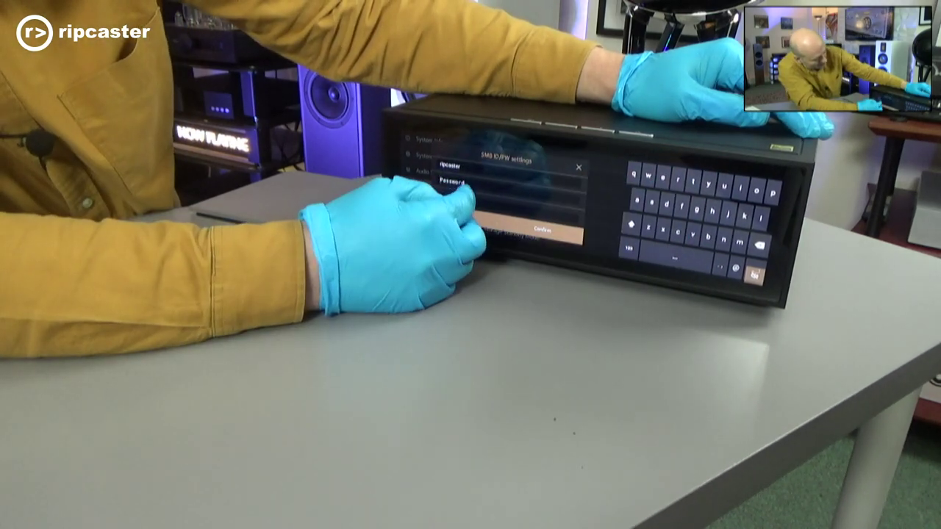
Enter the SMB password, change the workgroup name to 'workgroup', and confirm the credentials.
click(514, 231)
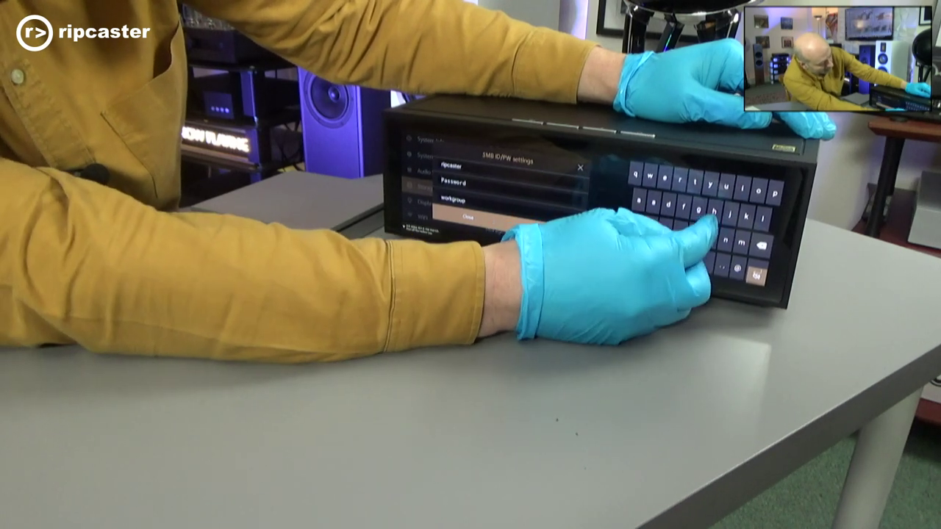
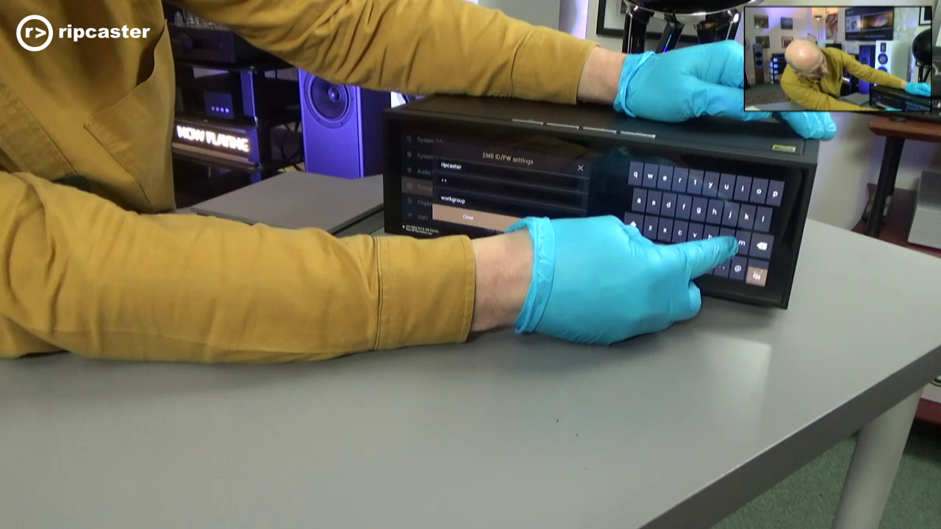
click(632, 250)
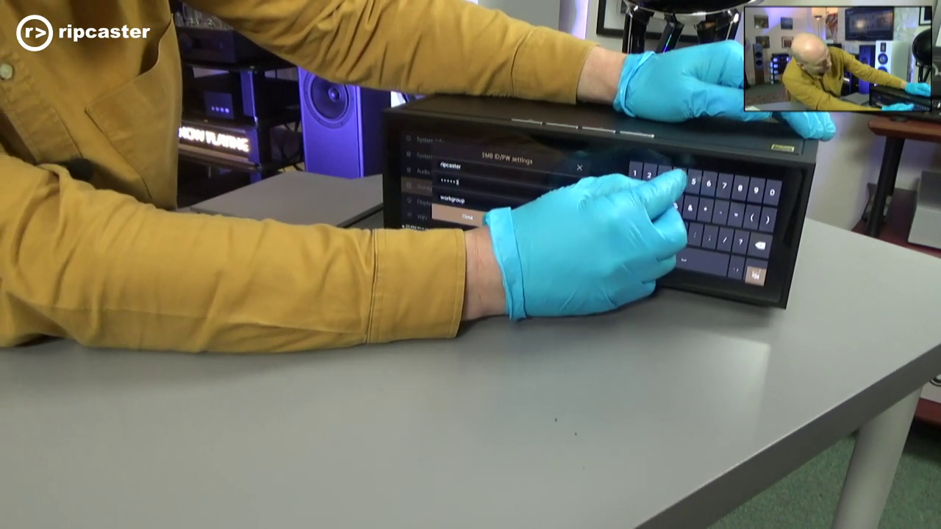
click(630, 250)
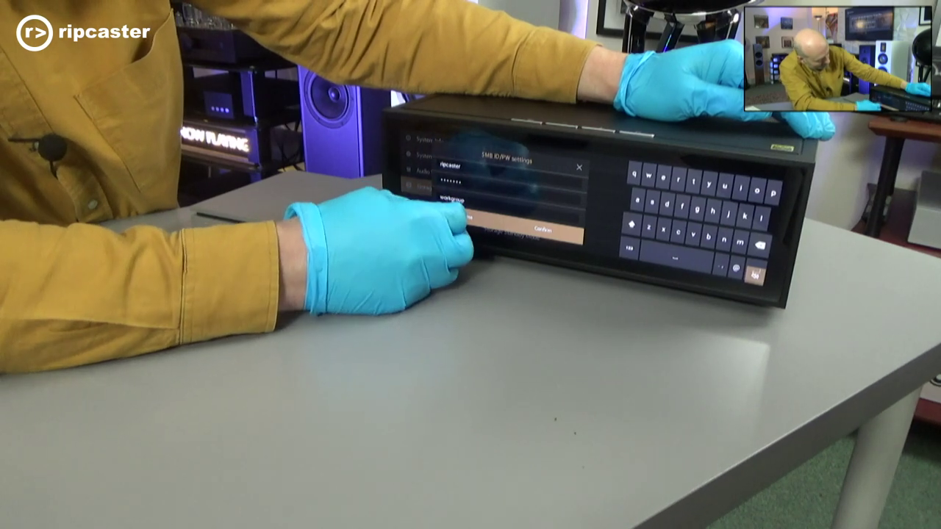
key(BackSpace)
key(BackSpace)
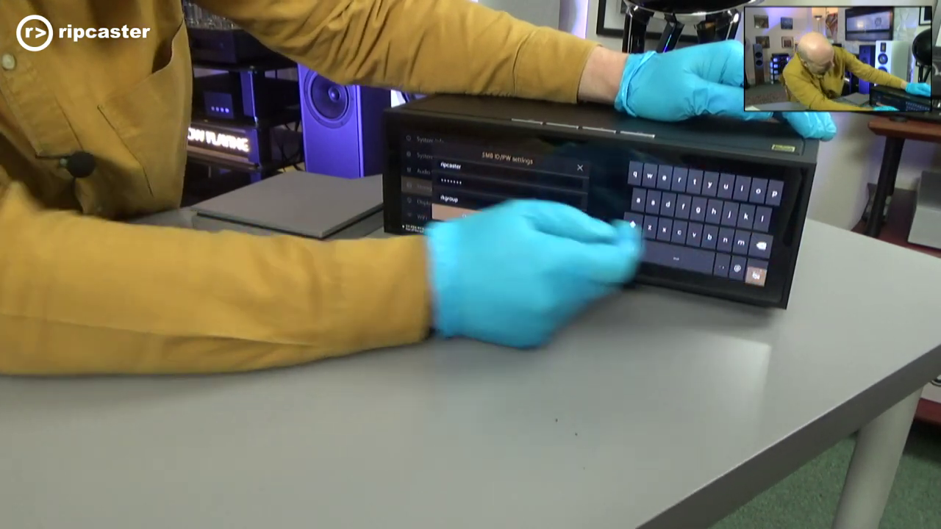
key(BackSpace)
key(BackSpace)
key(BackSpace)
key(BackSpace)
key(BackSpace)
key(BackSpace)
key(BackSpace)
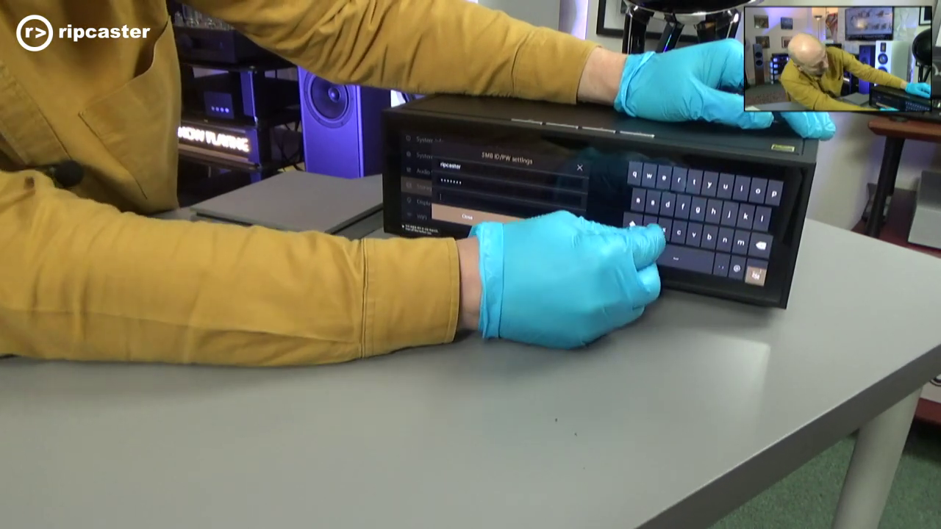
text(wo)
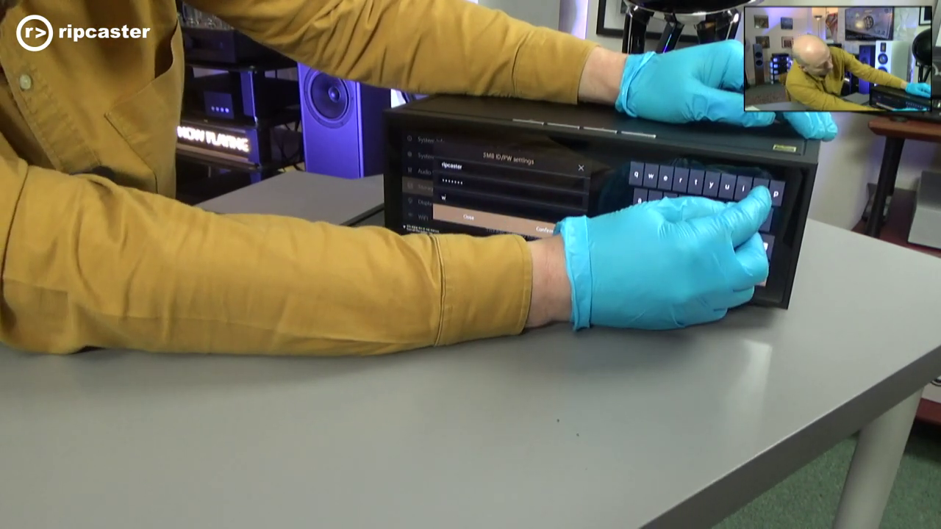
text(rkgroup)
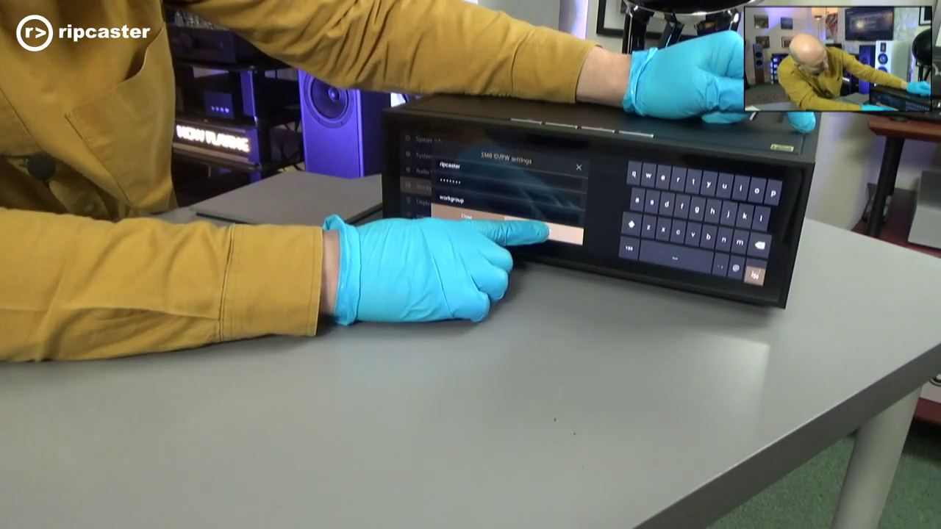
click(544, 234)
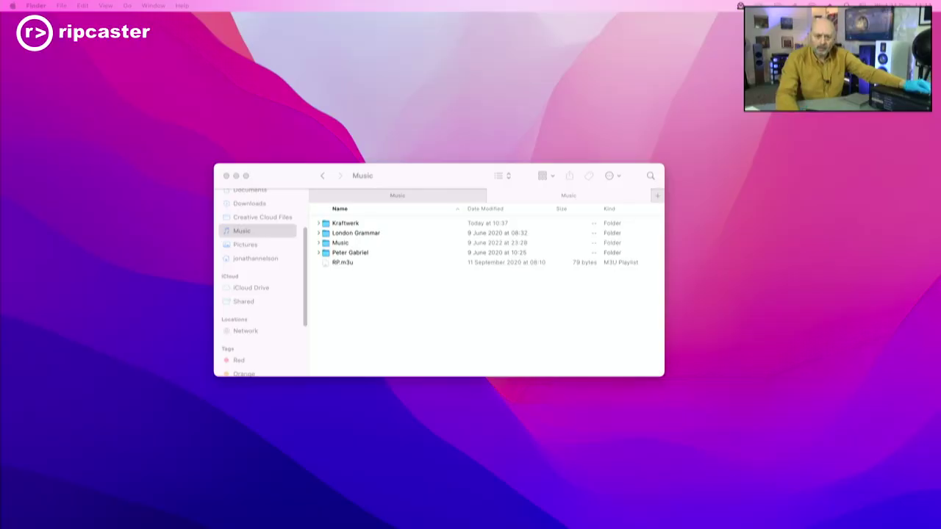
Bring the Finder window to the front and open the Go menu.
click(245, 234)
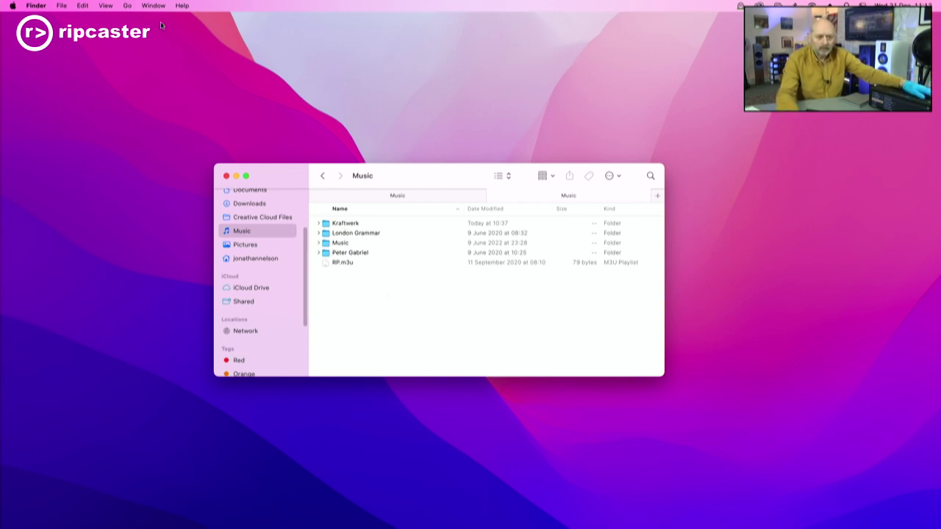
click(128, 6)
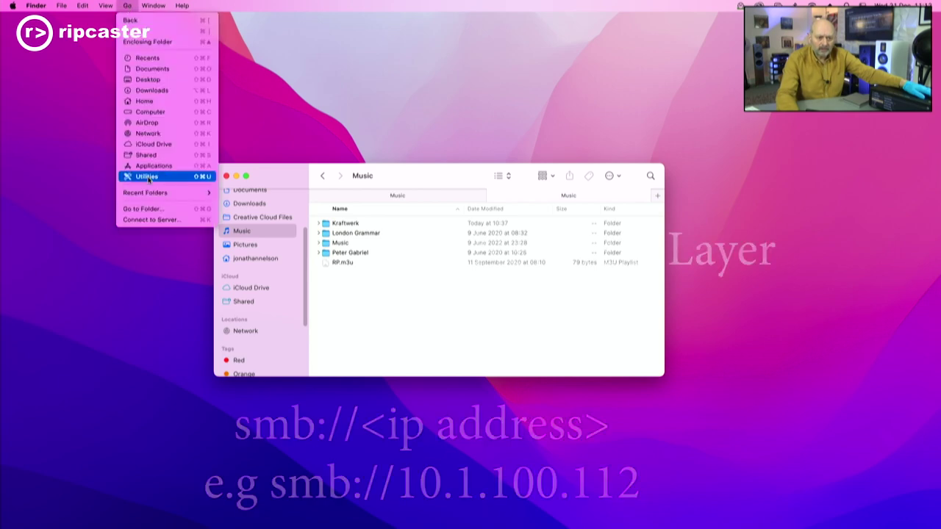
Connect to the server at smb://10.1.100.112 using Connect to Server.
click(164, 220)
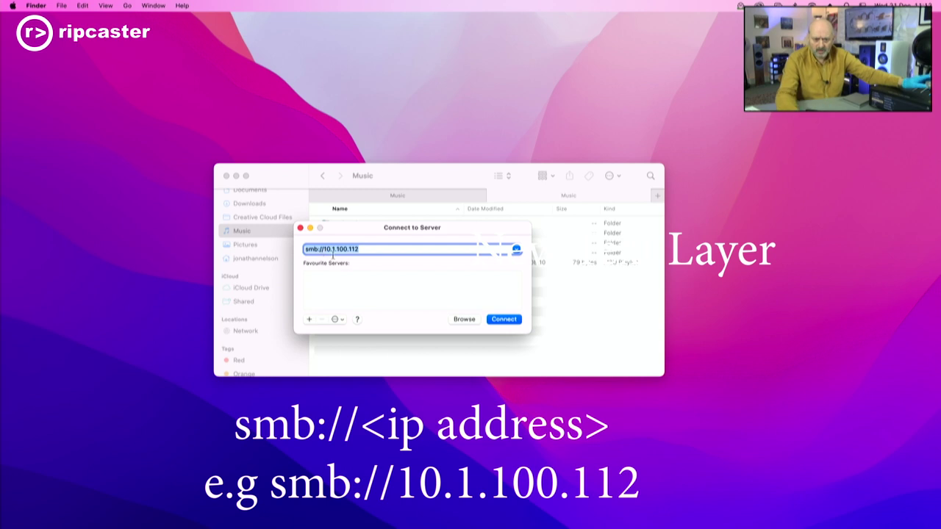
click(507, 321)
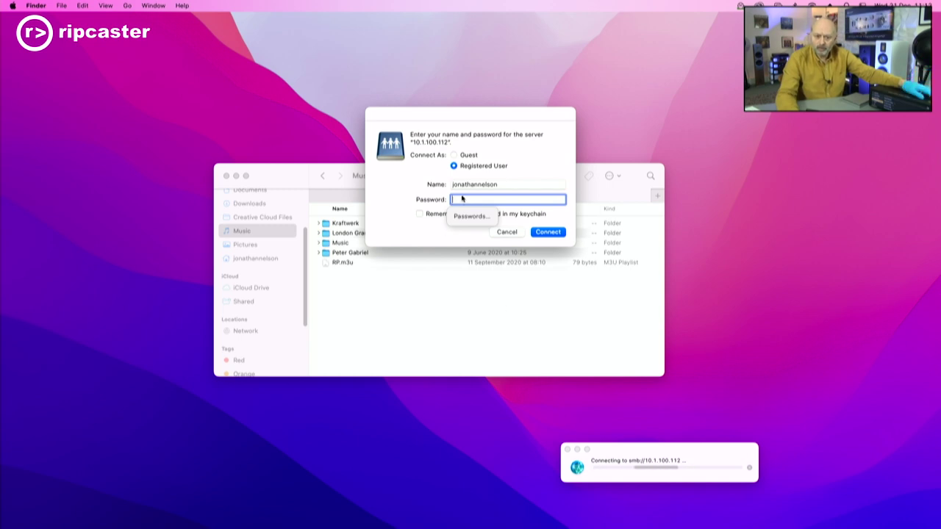
Log in to 10.1.100.112 with the SMB user name and password, retrying once after a failure.
click(500, 186)
drag(500, 186, 417, 184)
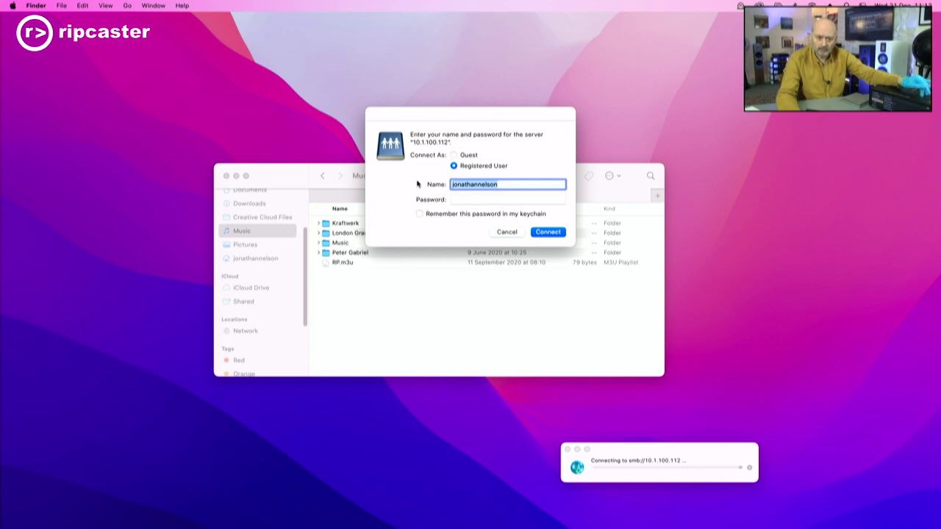
key(BackSpace)
text(ripcaster)
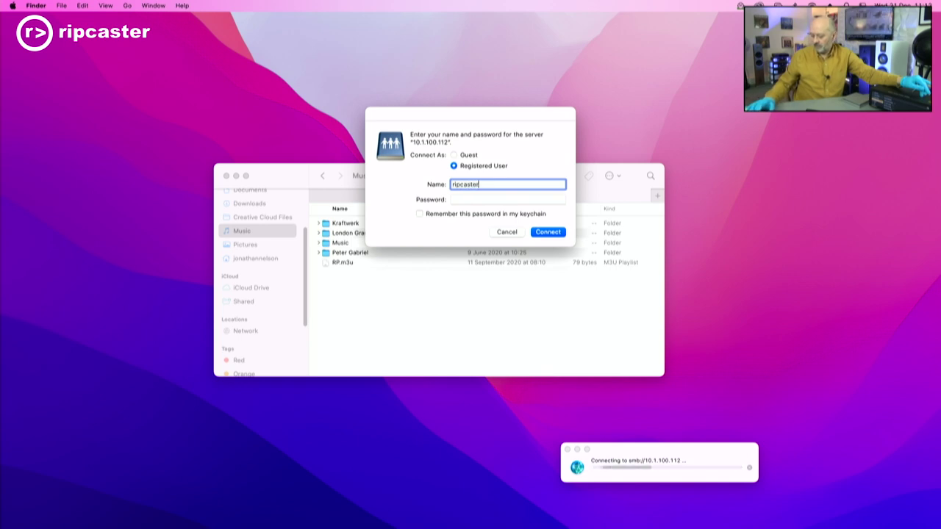
key(Tab)
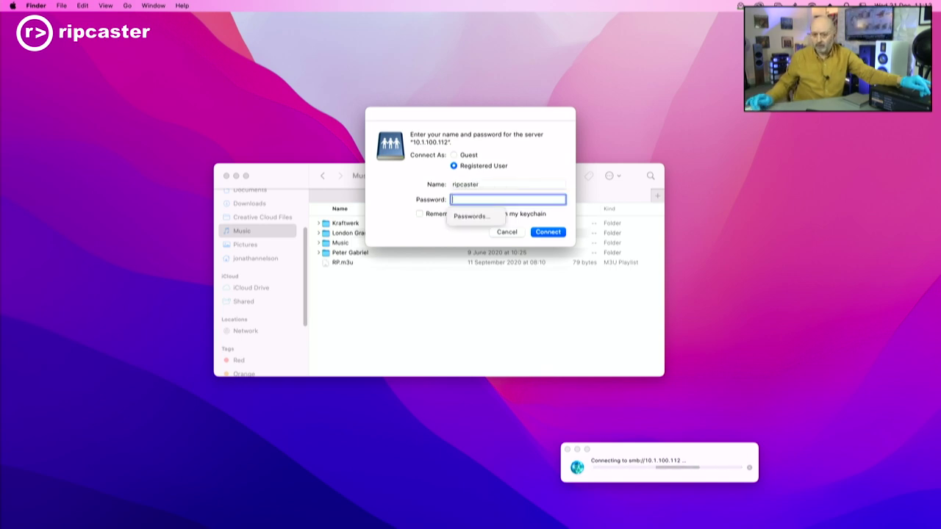
text(••••••)
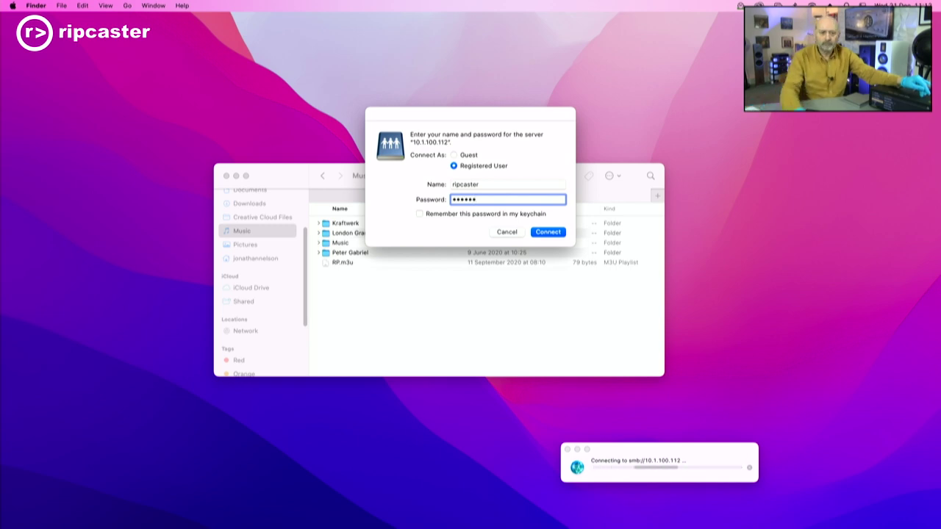
click(548, 232)
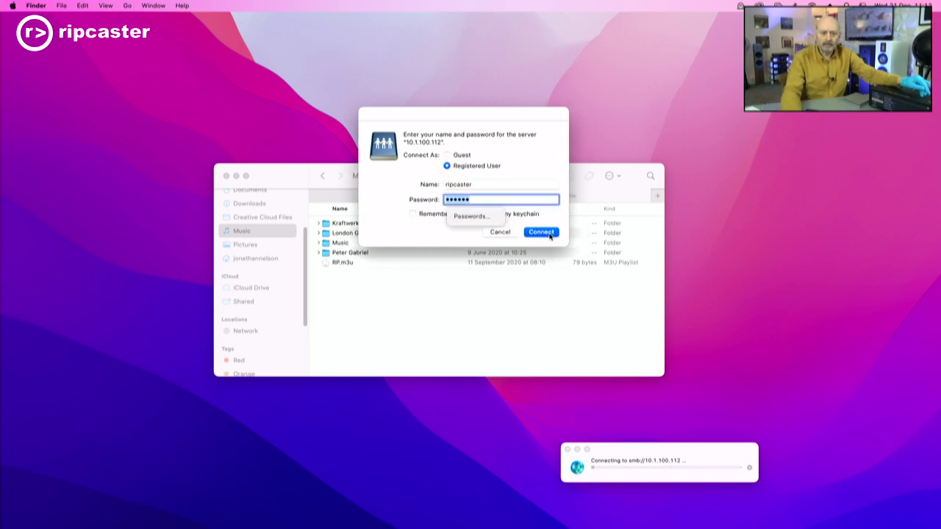
text(•••••••)
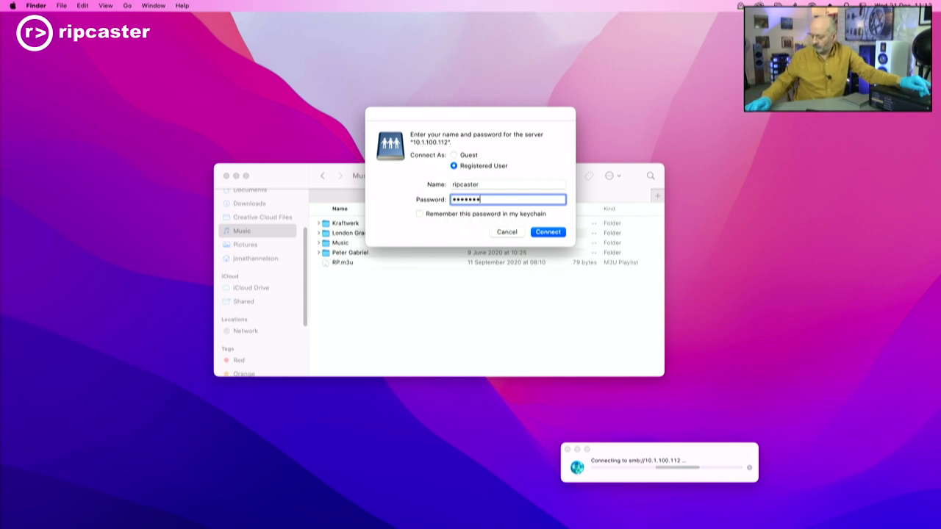
click(552, 234)
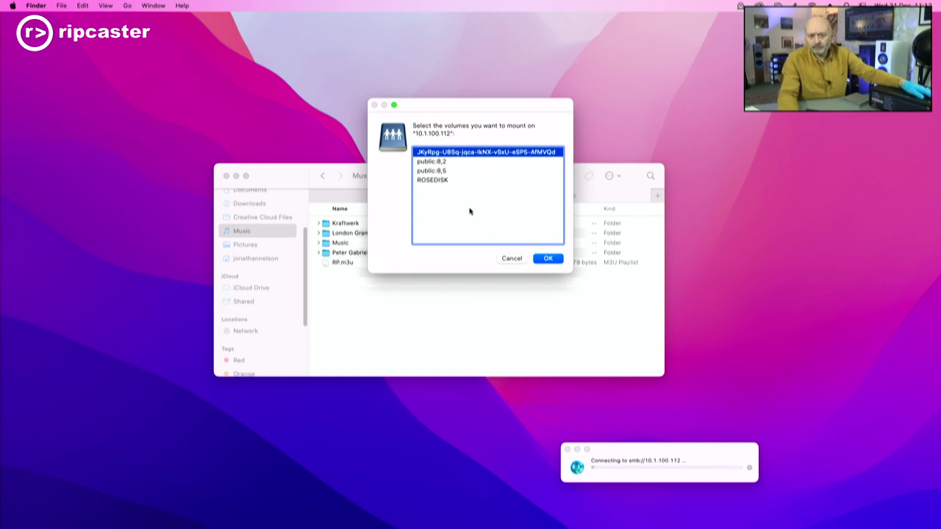
Mount ROSEDISK, then widen its Finder window and move it up and left.
double_click(438, 181)
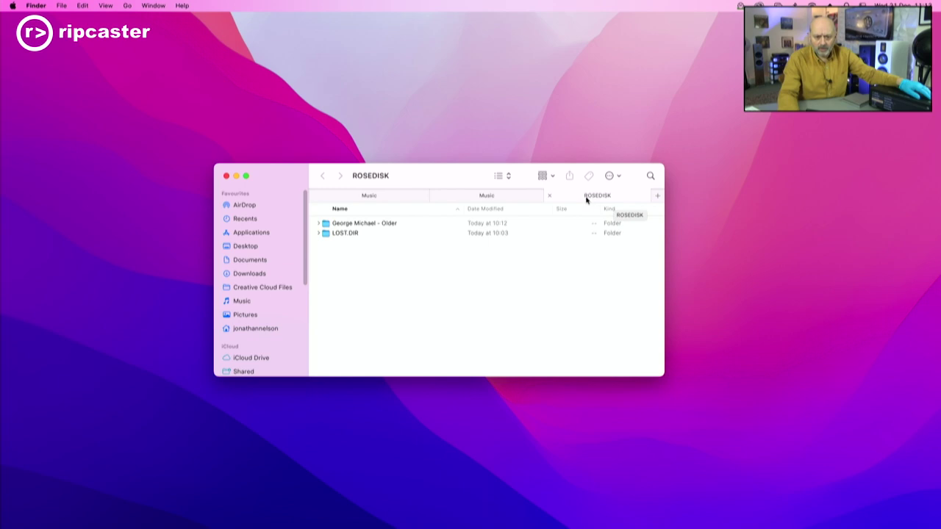
drag(665, 287, 799, 287)
drag(454, 182, 331, 156)
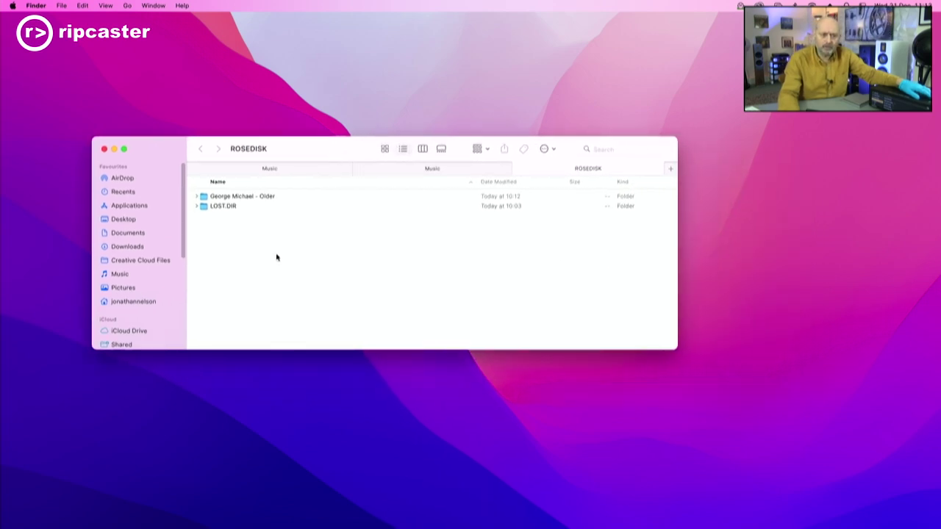
double_click(232, 198)
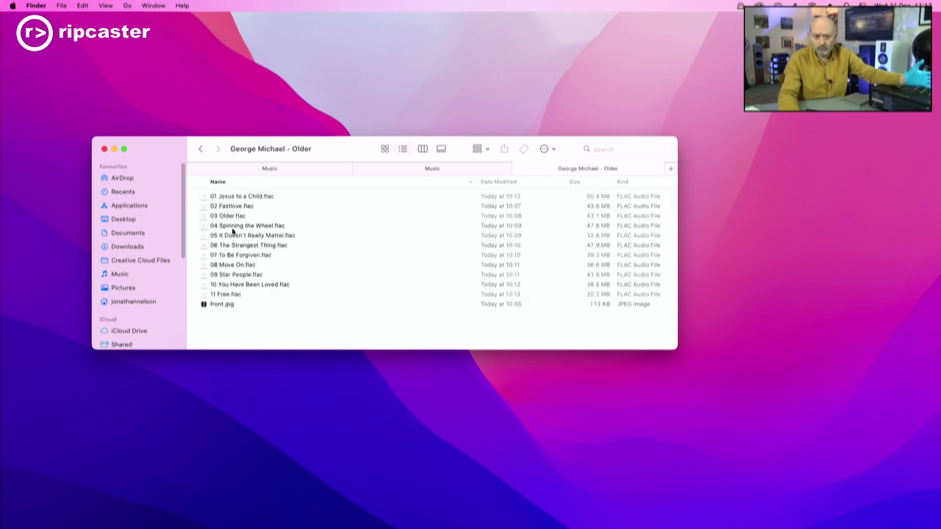
click(199, 149)
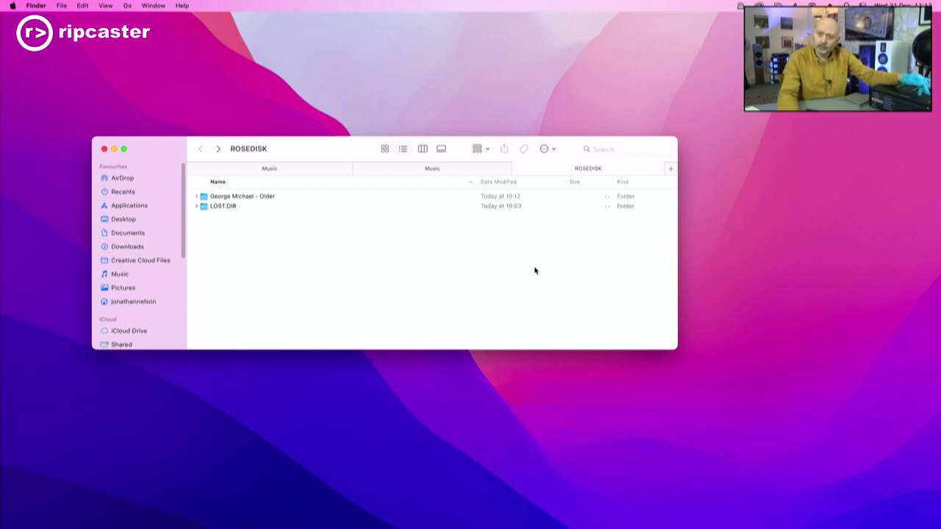
Copy the Kraftwerk and London Grammar folders from the Music tab.
click(276, 170)
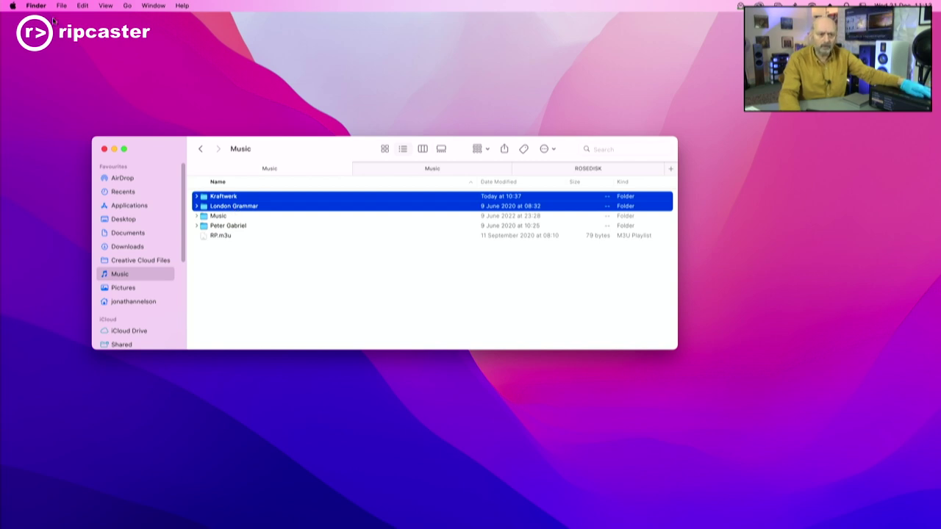
key(super+c)
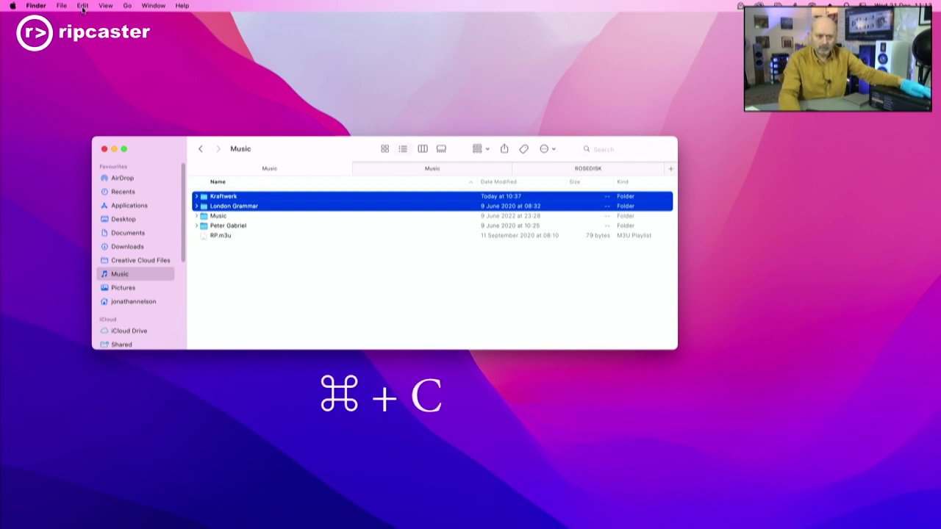
click(83, 7)
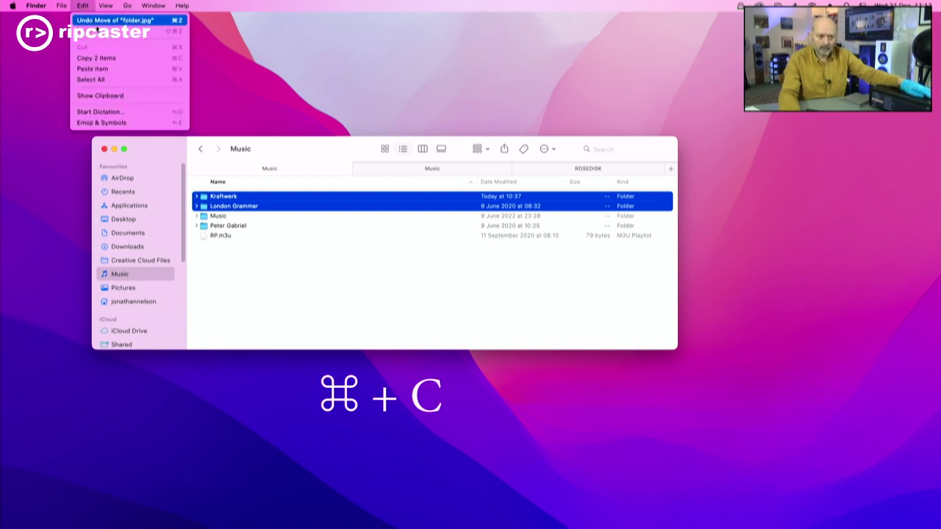
click(111, 60)
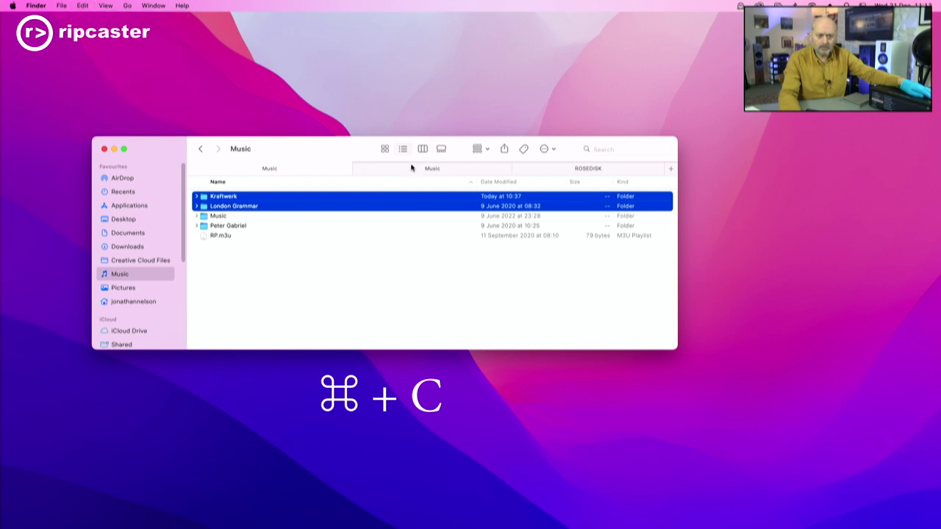
Paste the two copied folders into the ROSEDISK tab.
click(574, 169)
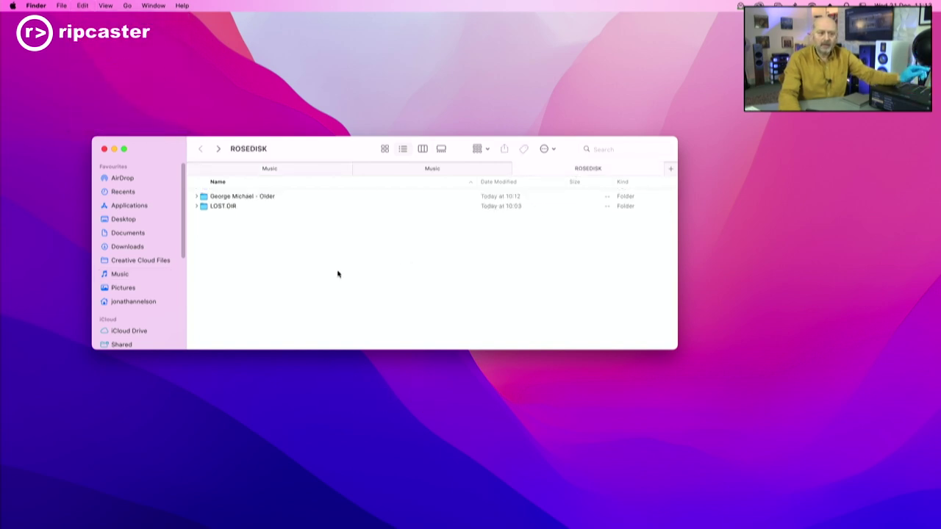
key(super+v)
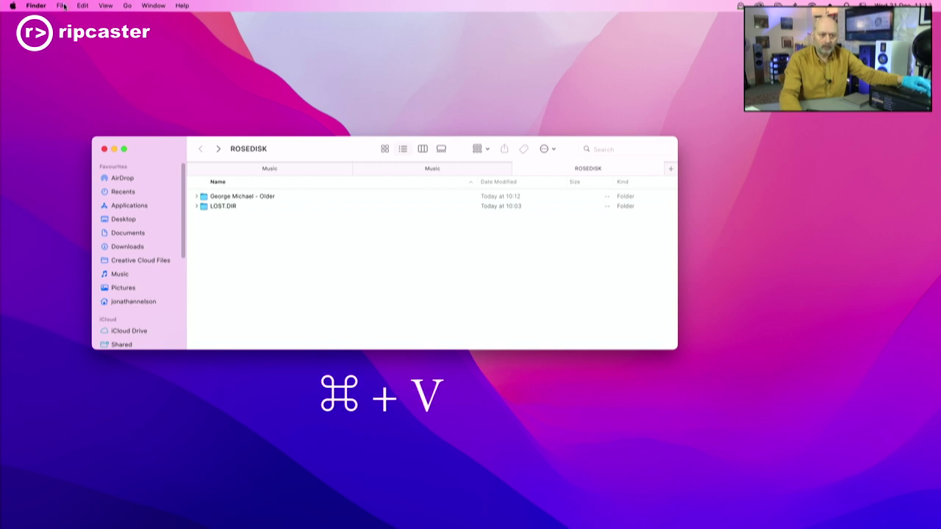
click(83, 6)
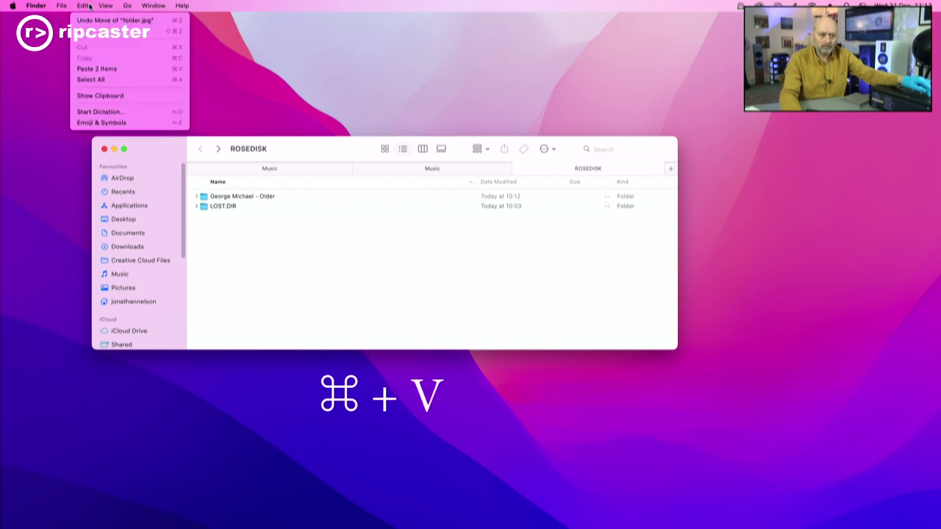
click(117, 72)
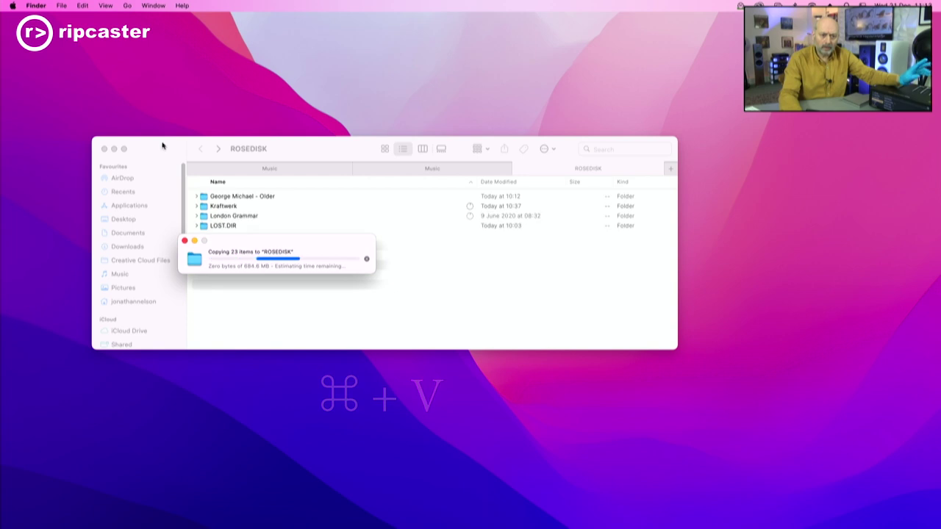
Move the copy progress window aside while the folders copy to ROSEDISK.
drag(250, 243, 307, 287)
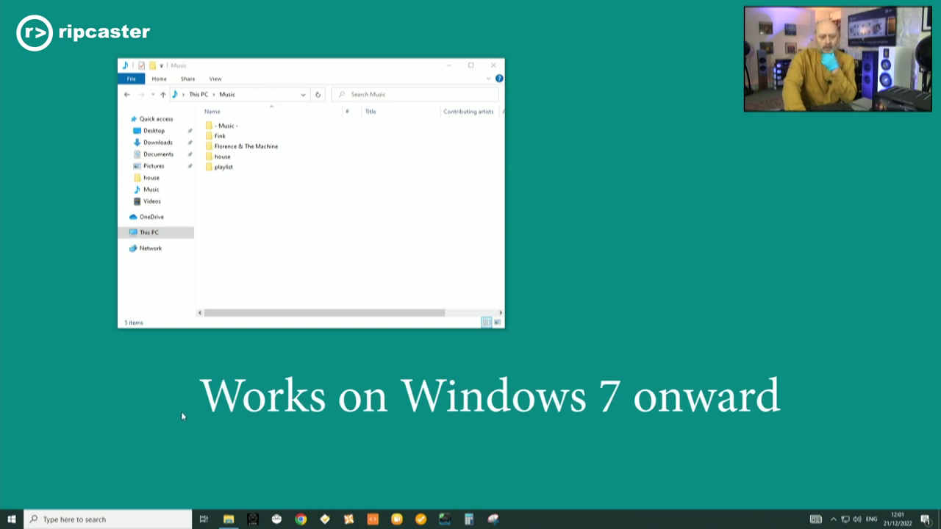
Go to the network address \\10.1.100.112 from the Run prompt.
right_click(11, 522)
click(33, 471)
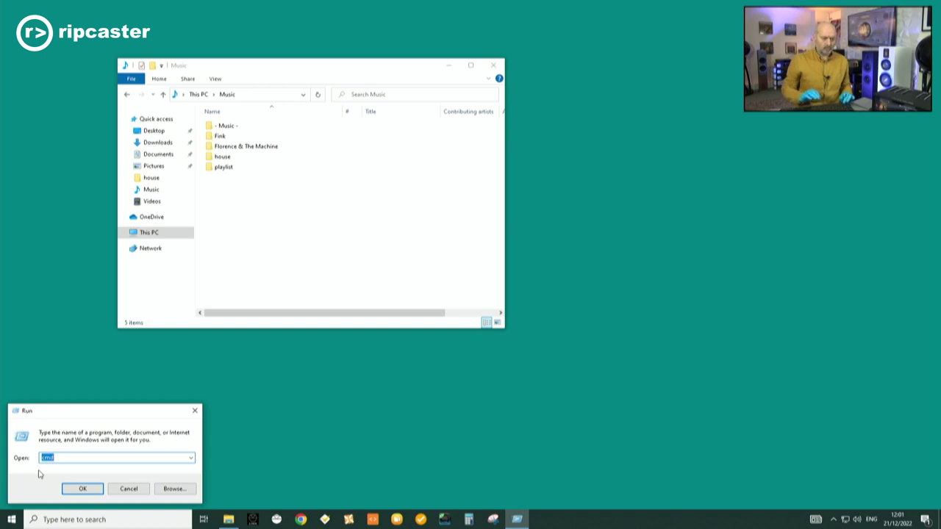
text(\\)
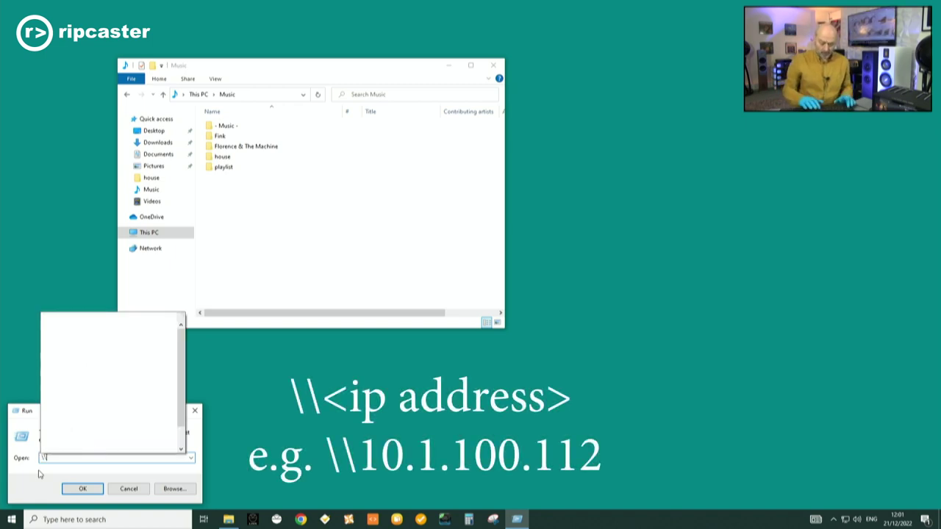
text(10.1)
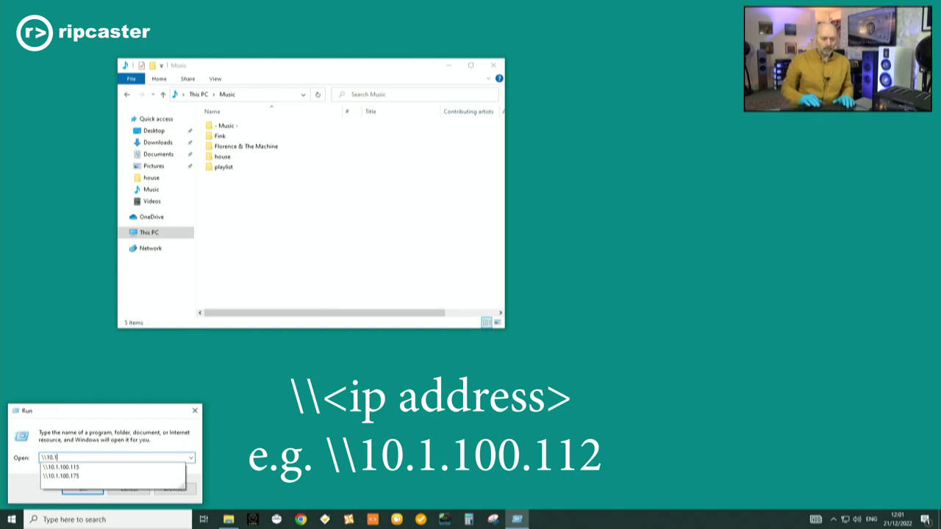
text(.100.112)
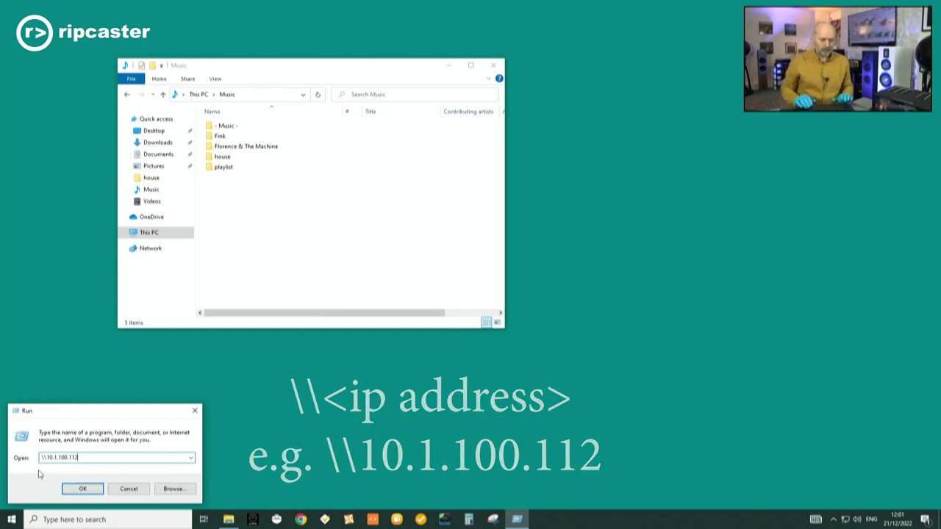
key(Return)
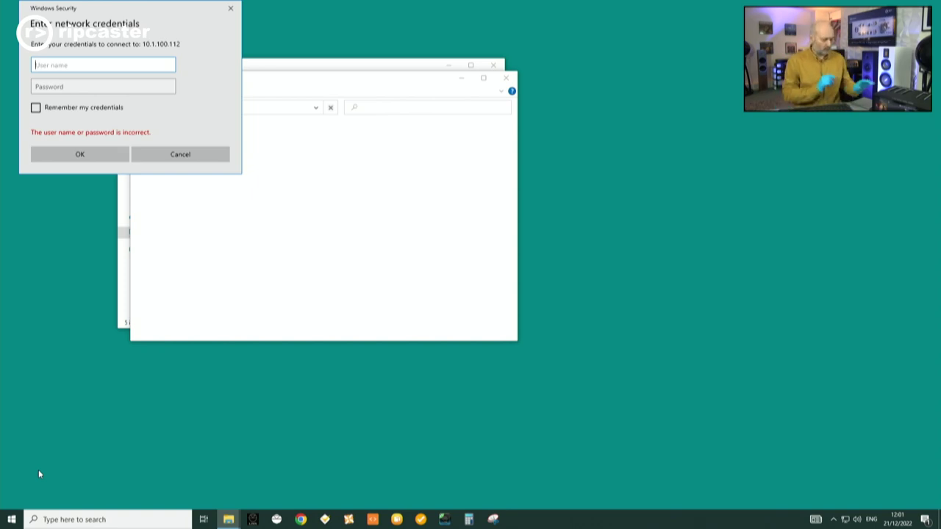
Submit the network user name and password to show the device's shares.
text(ripcaste)
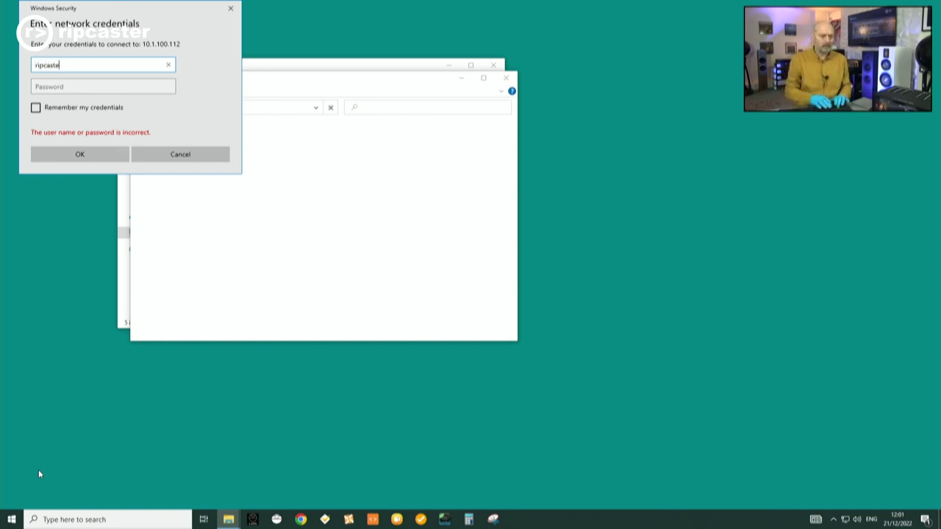
text(r)
key(Tab)
text(*)
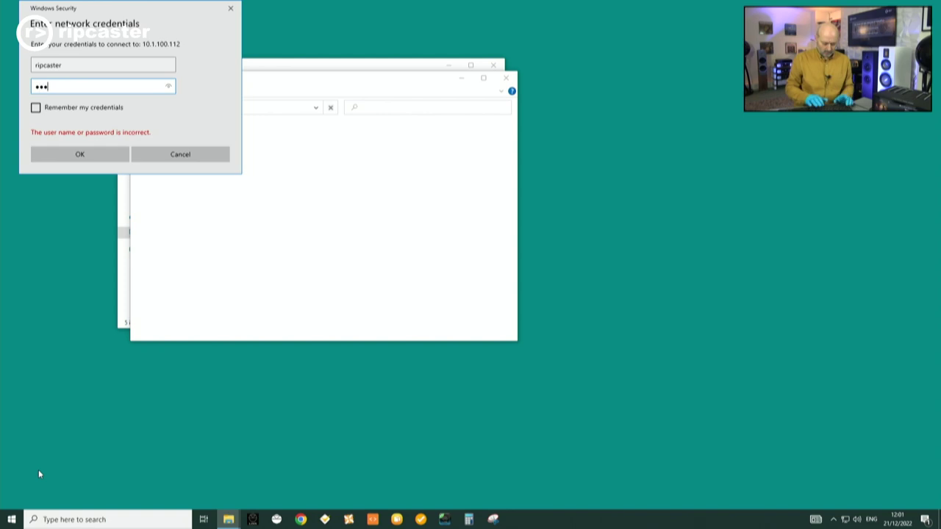
key(Return)
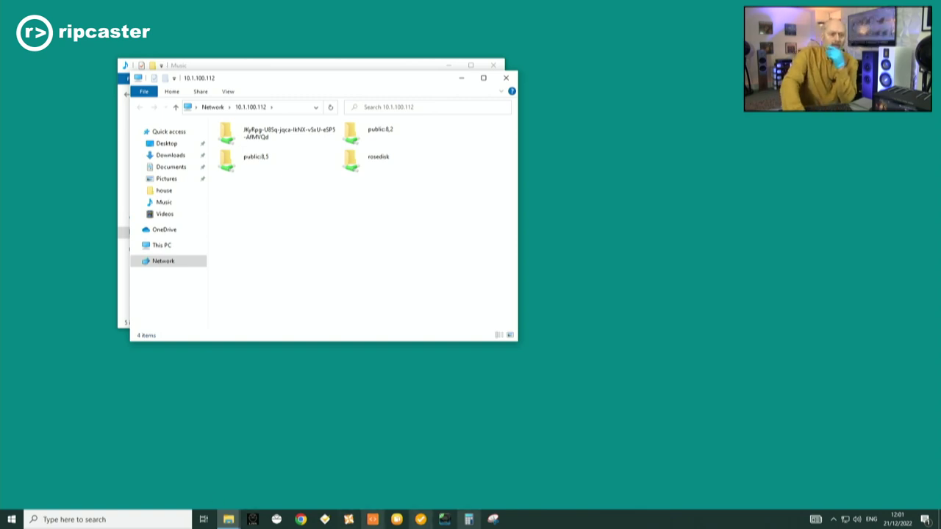
Move the network window aside, open rosedisk, and select the Fink folder in Music.
drag(318, 84, 542, 174)
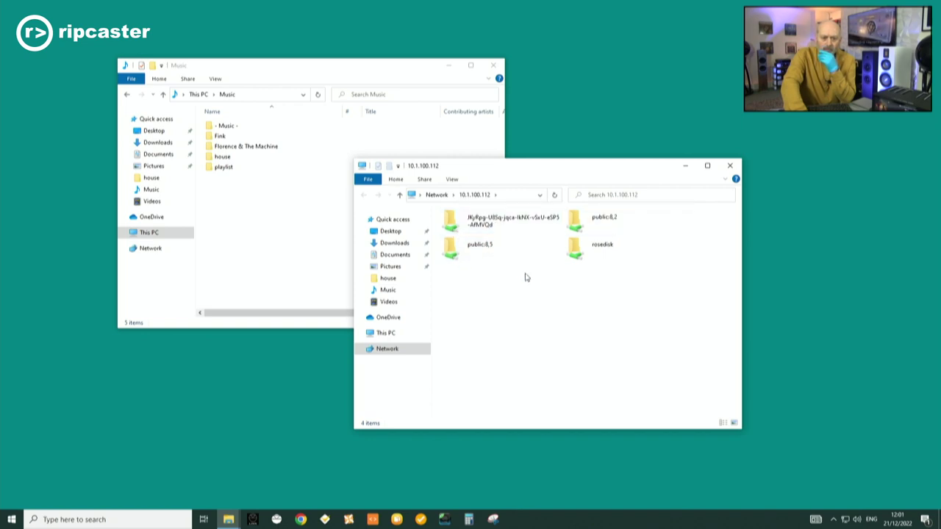
double_click(602, 253)
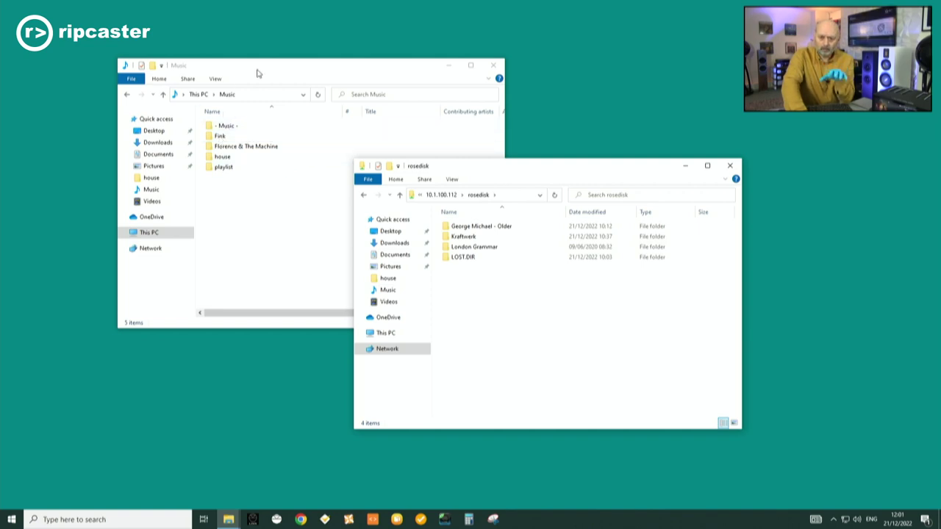
click(218, 137)
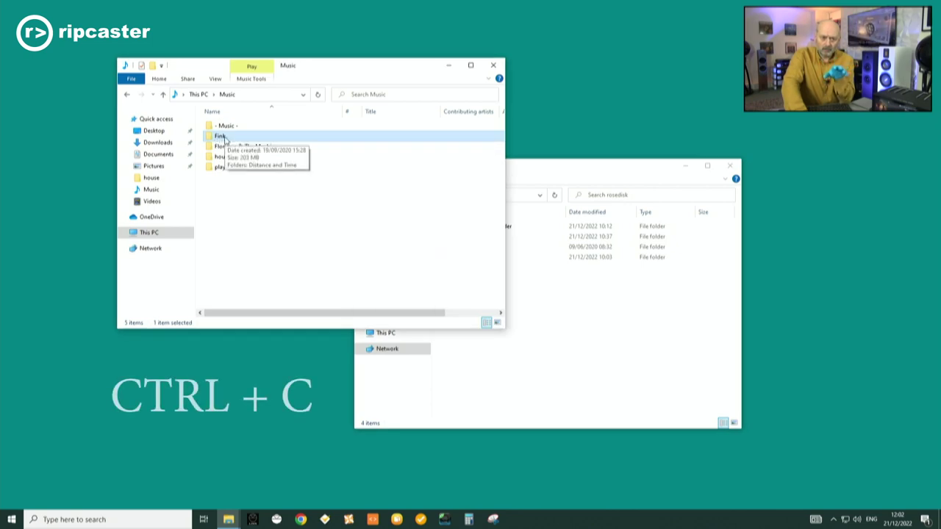
Copy the Fink folder from Music and paste it into the rosedisk window.
right_click(224, 138)
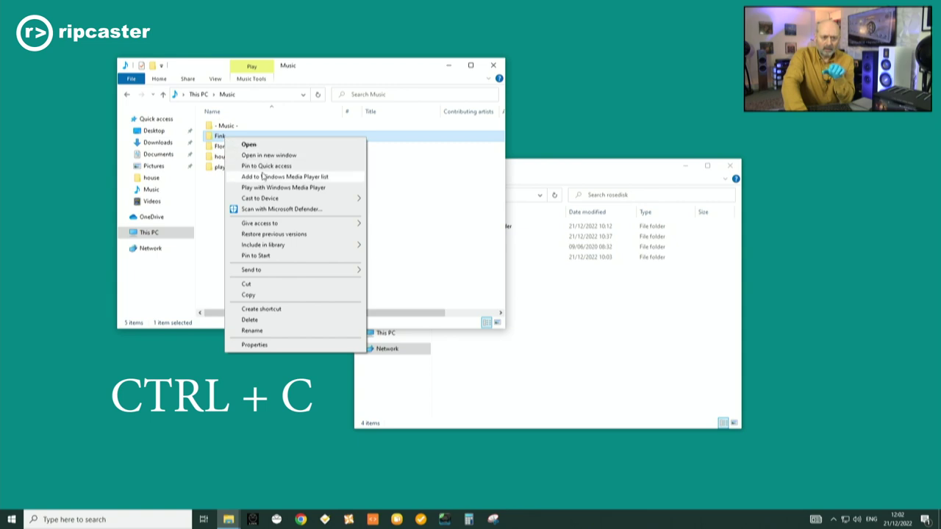
click(283, 297)
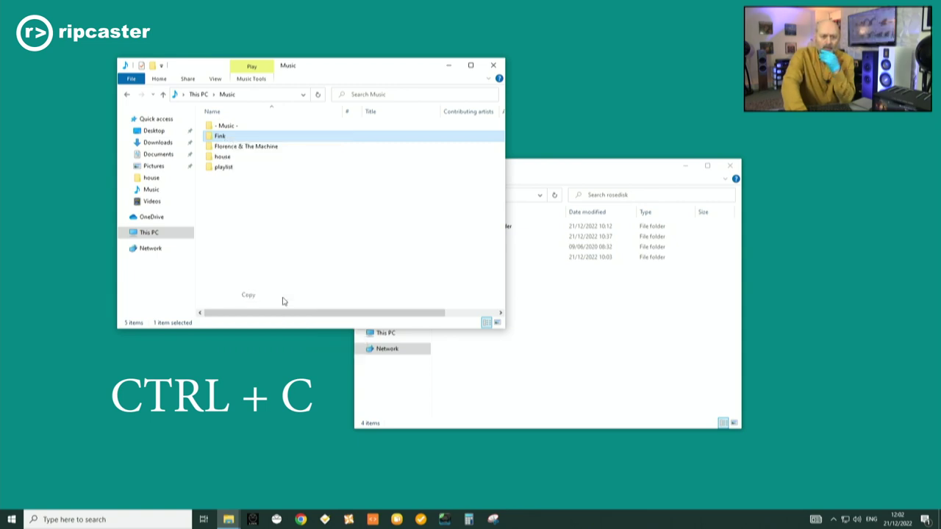
click(593, 341)
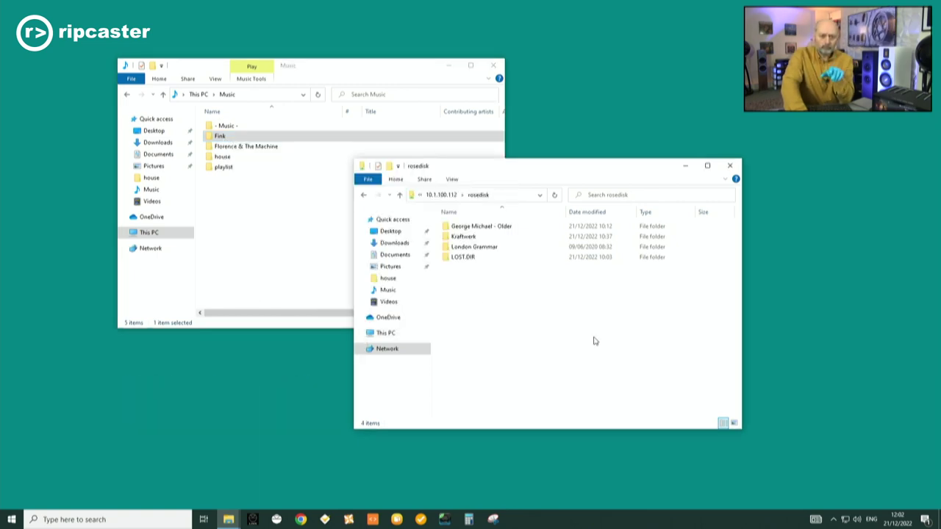
key(ctrl+v)
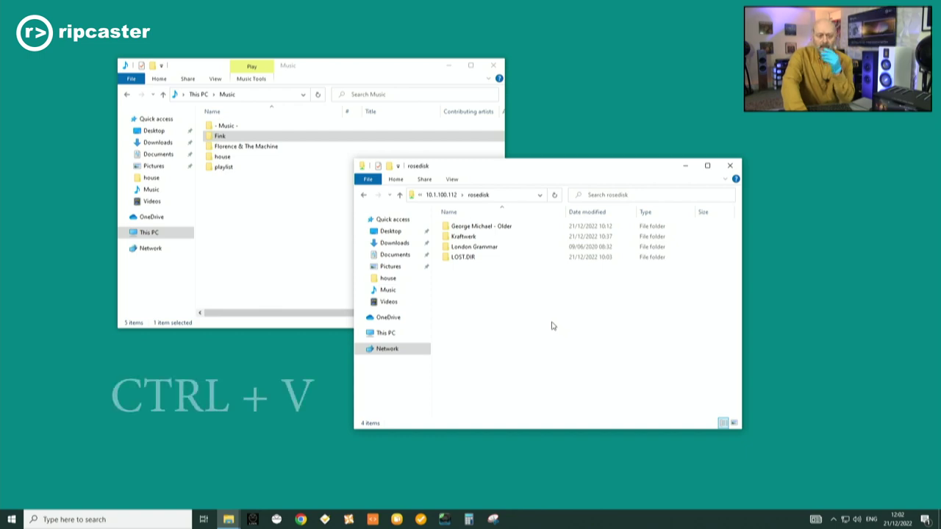
right_click(553, 326)
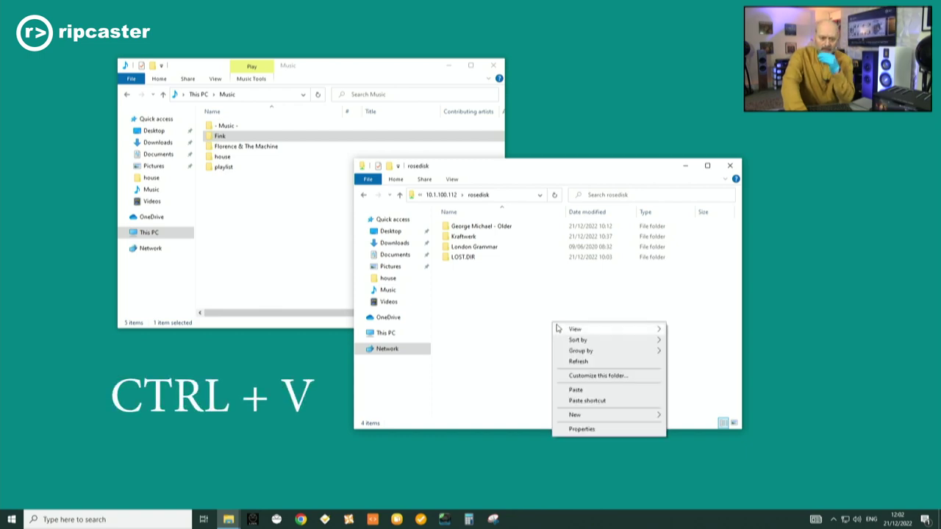
click(619, 389)
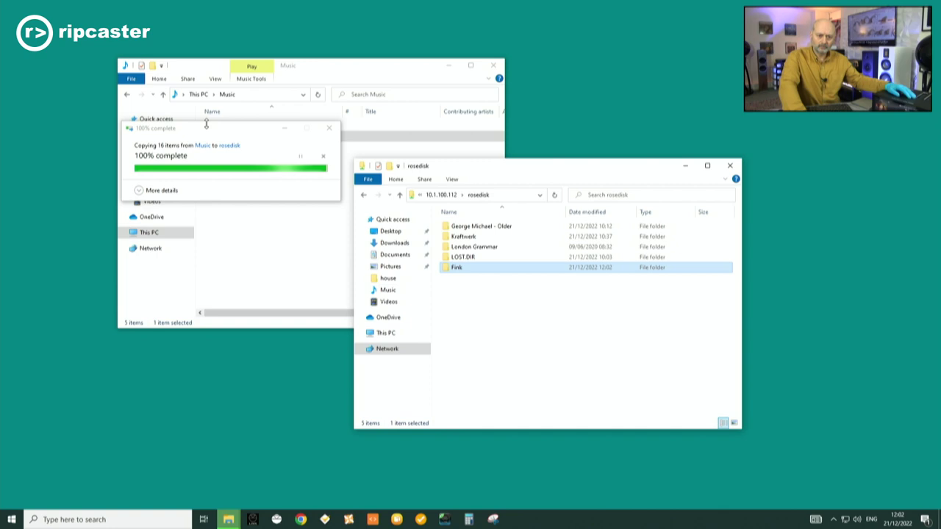
Dismiss the finished copy notice, then select the George Michael - Older and London Grammar folders in rosedisk.
click(494, 65)
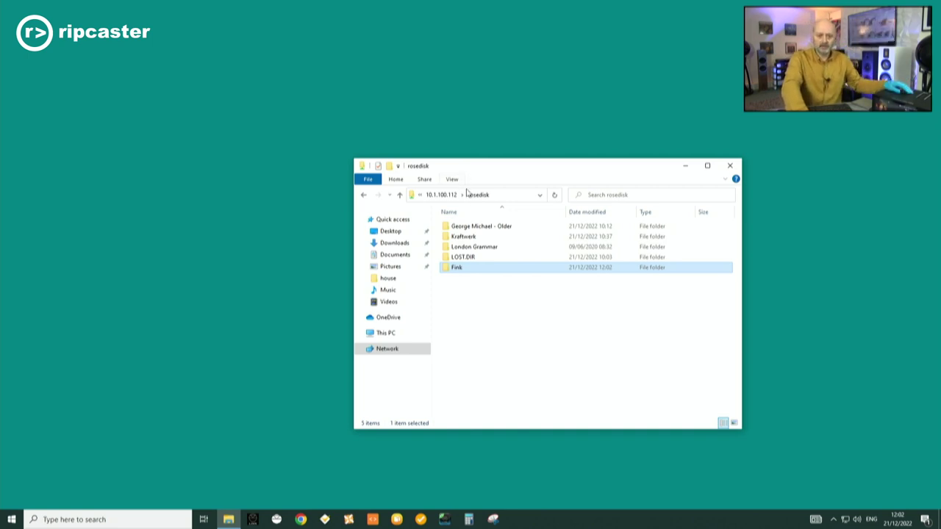
click(523, 227)
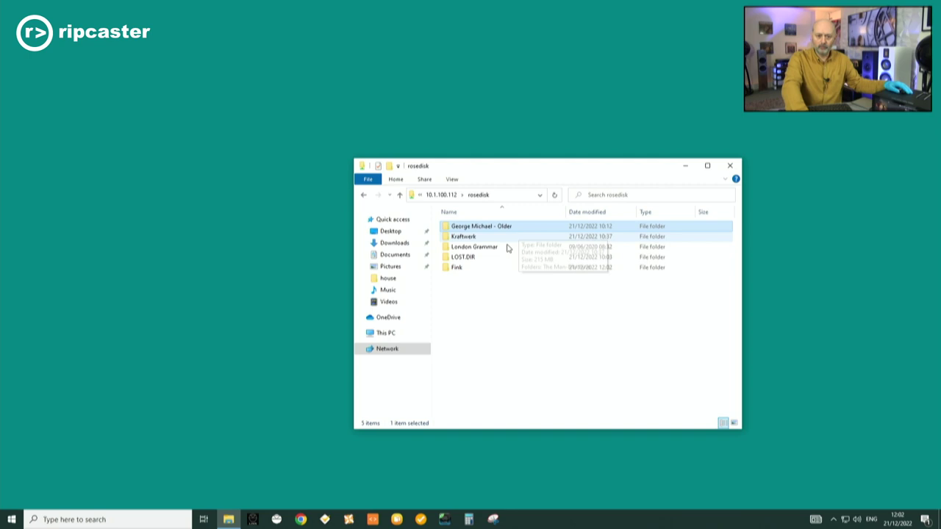
click(478, 248)
mouse_move(479, 249)
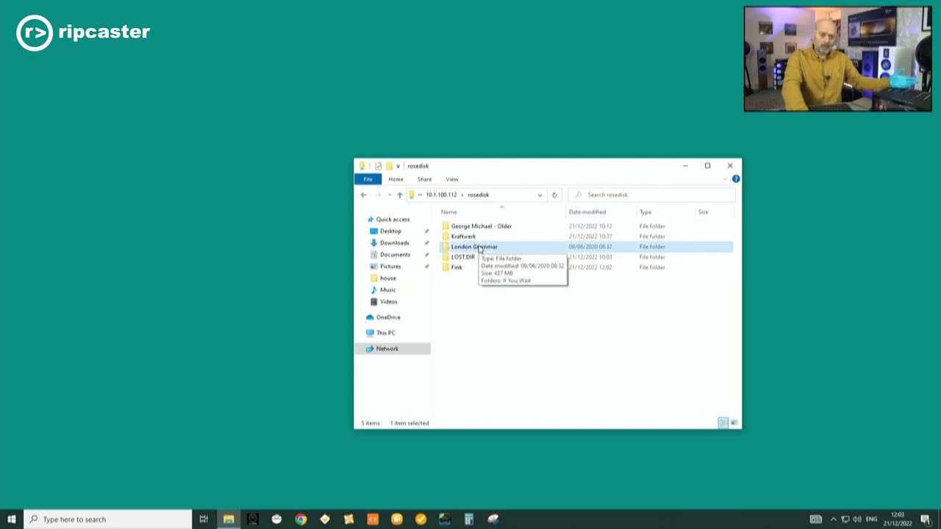